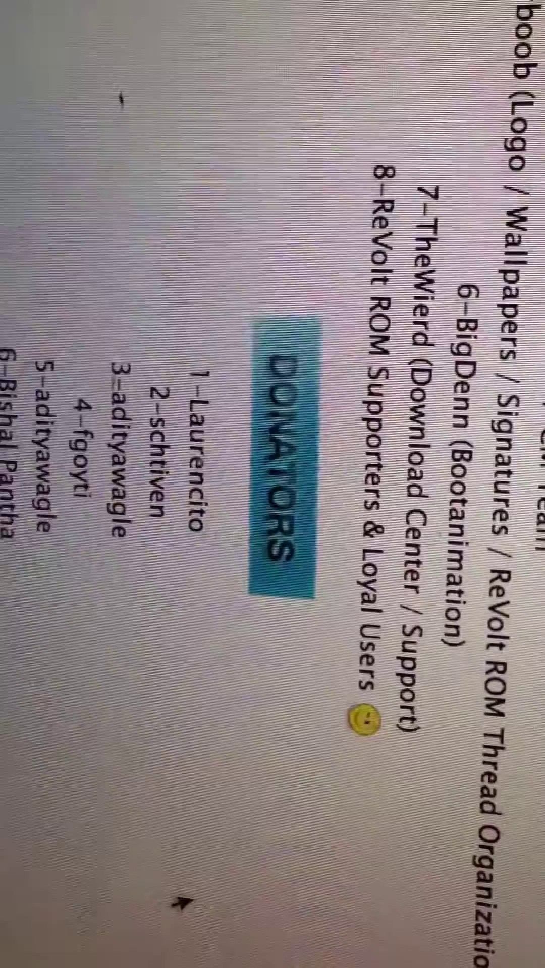
scroll(129, 891, down, 5)
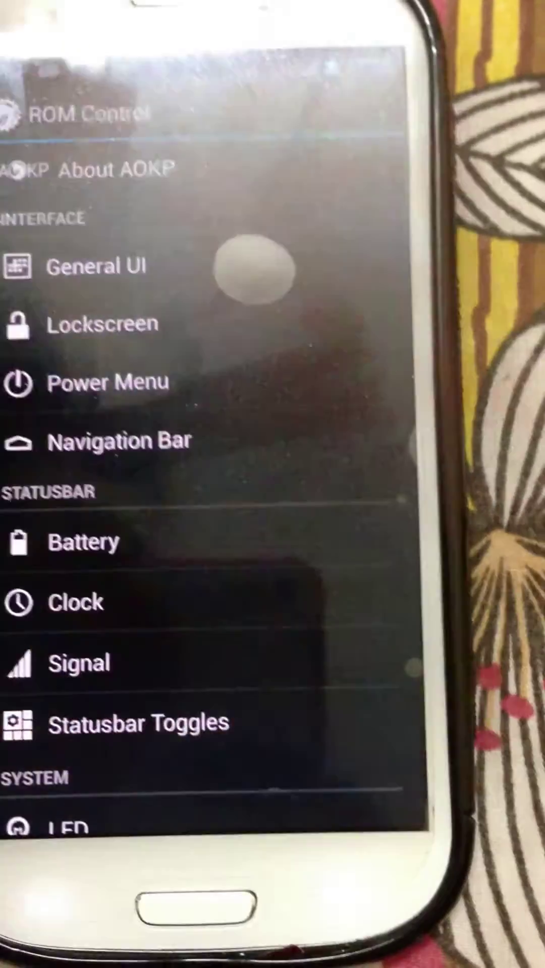
key(Escape)
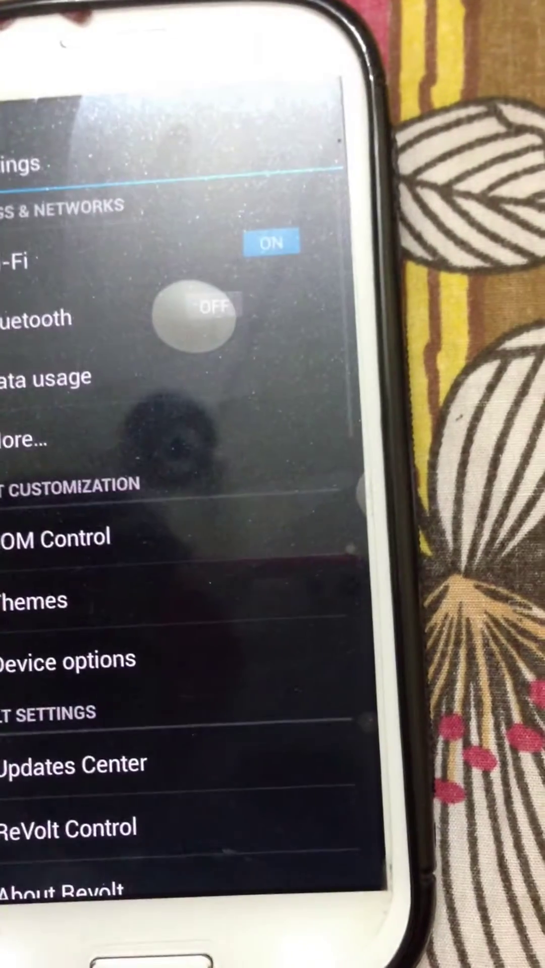
click(68, 829)
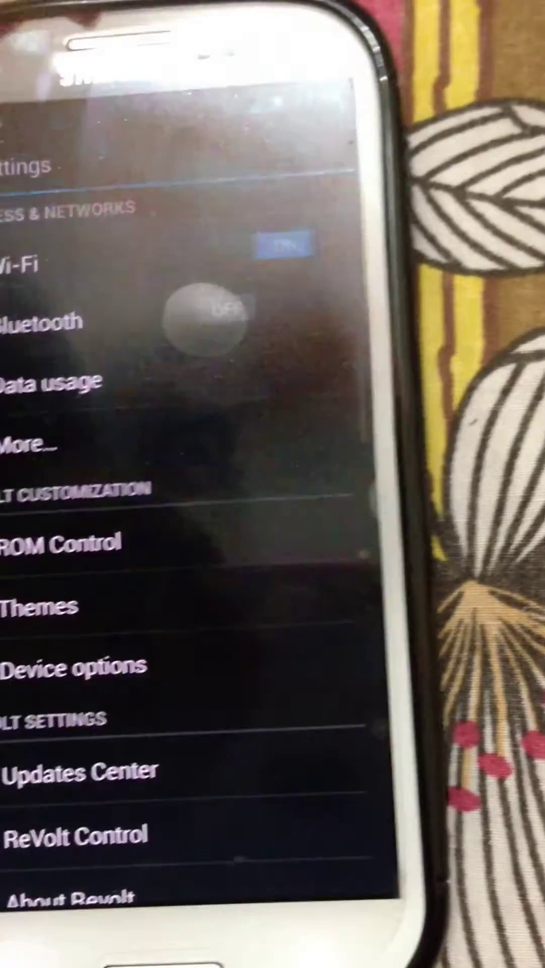
Try applying RootBox Wallpaper #15 from RB Papers, then dismiss the crash message.
key(Home)
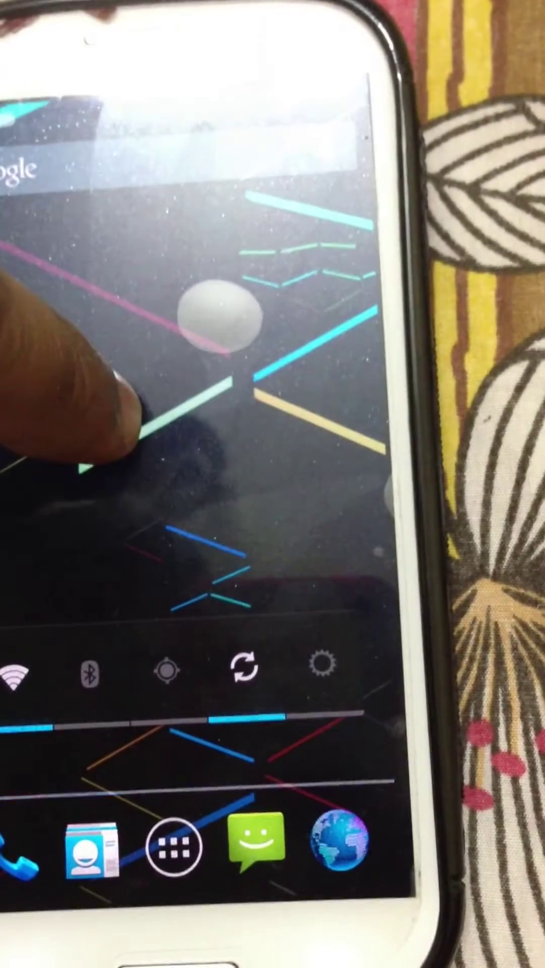
click(91, 424)
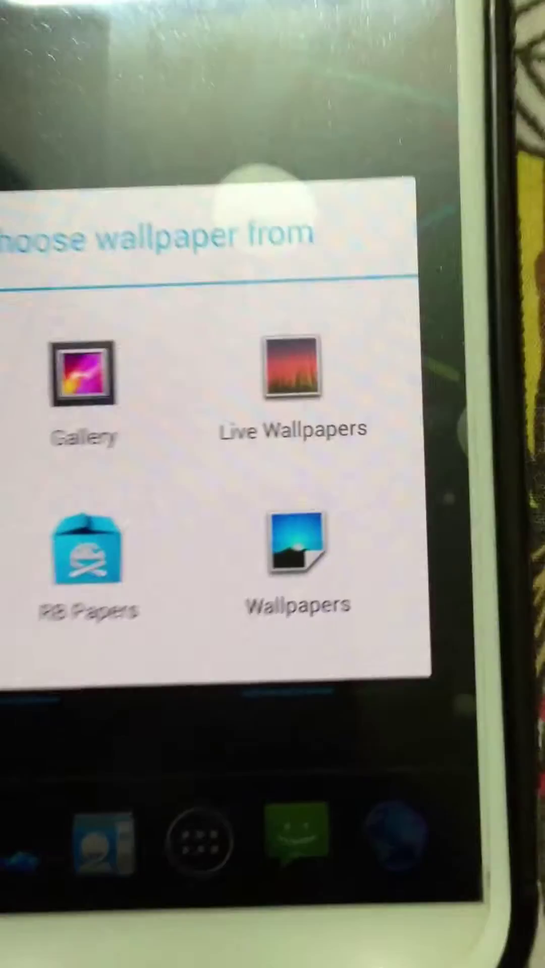
click(88, 560)
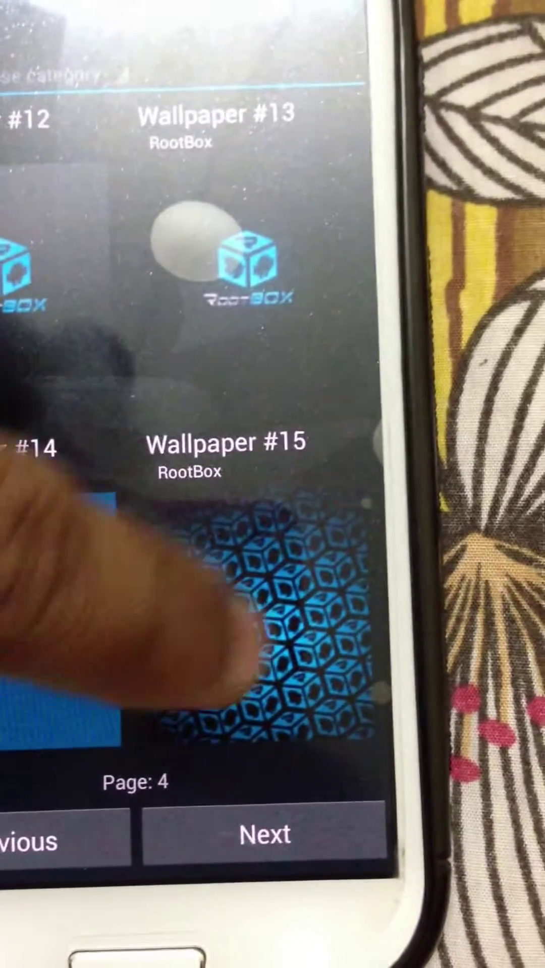
click(258, 605)
click(226, 840)
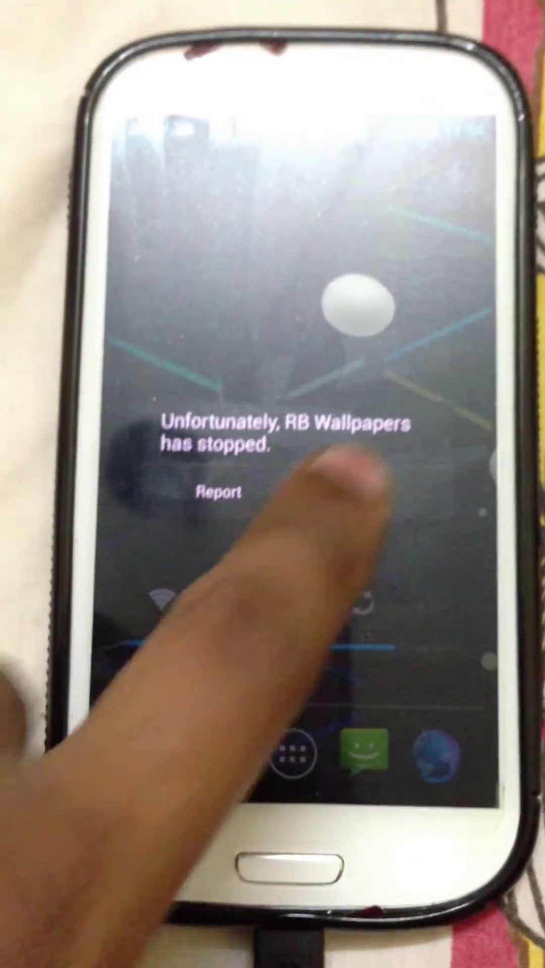
click(367, 490)
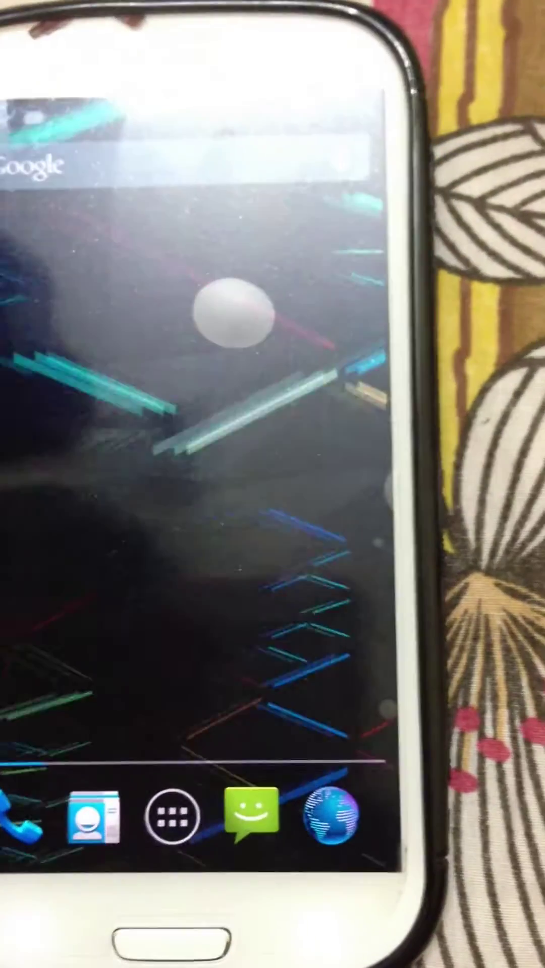
Flip through the home screen pages and browse both pages of the app drawer.
drag(76, 341, 302, 341)
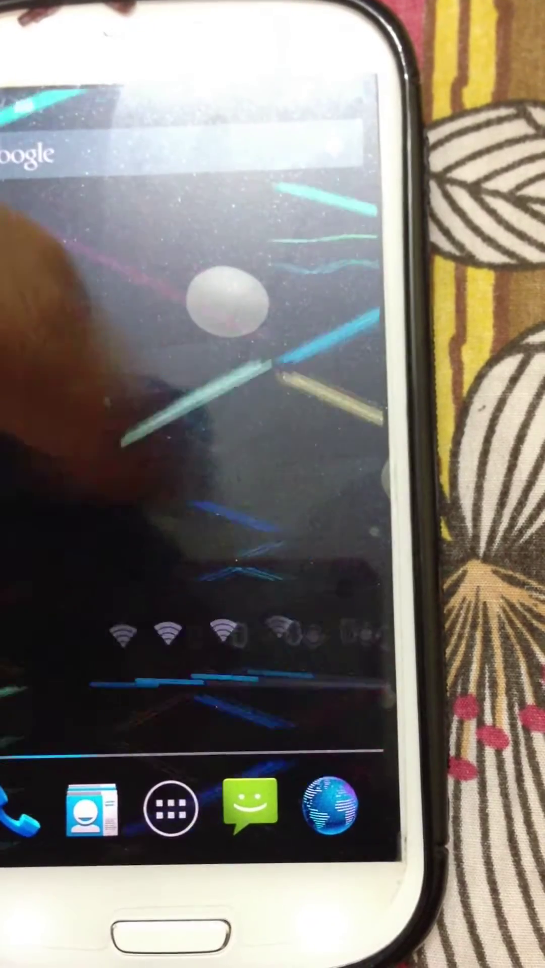
mouse_move(77, 378)
mouse_down()
mouse_move(302, 378)
mouse_move(76, 379)
mouse_up()
drag(76, 302, 265, 227)
click(162, 798)
mouse_move(303, 454)
mouse_down()
mouse_move(76, 454)
mouse_move(303, 454)
mouse_up()
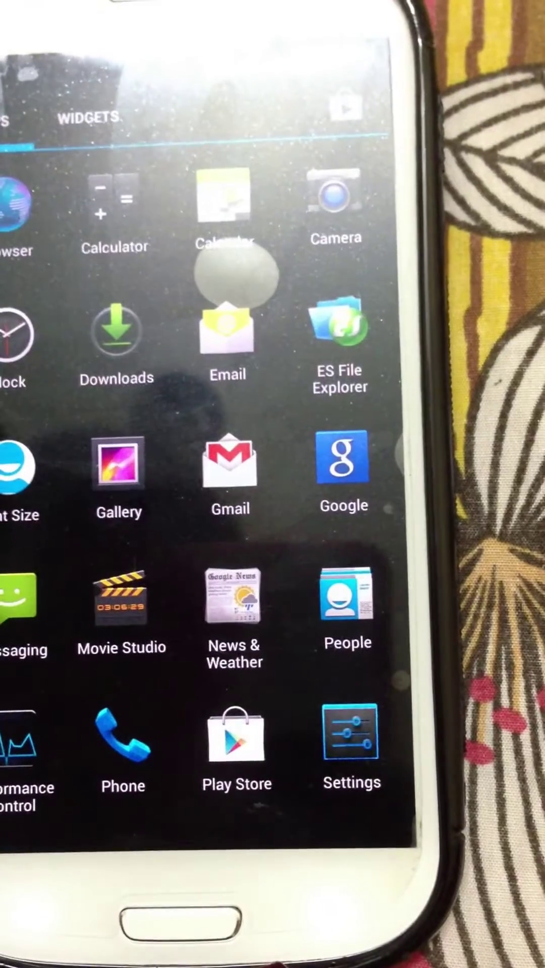
Apply a new font size in the Font Size app, rebooting the phone.
click(17, 469)
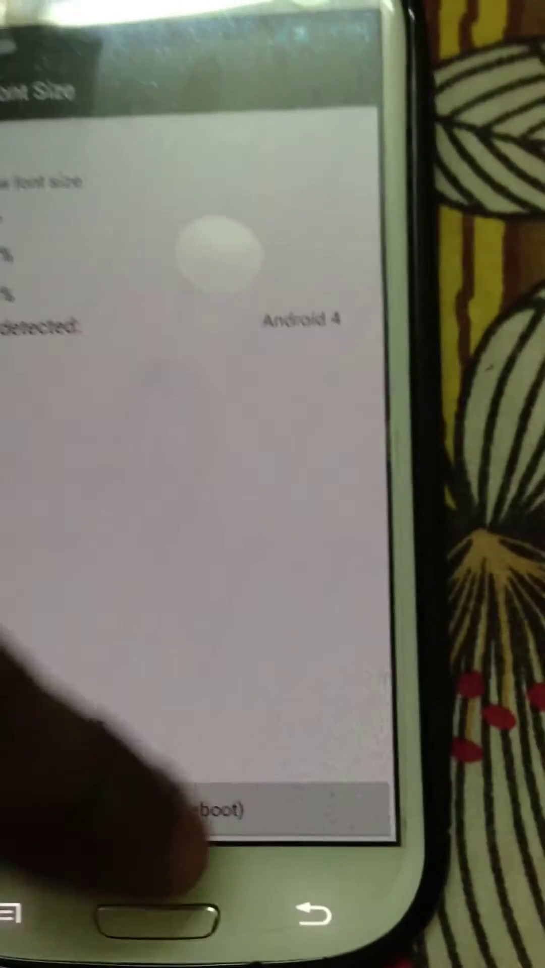
click(257, 810)
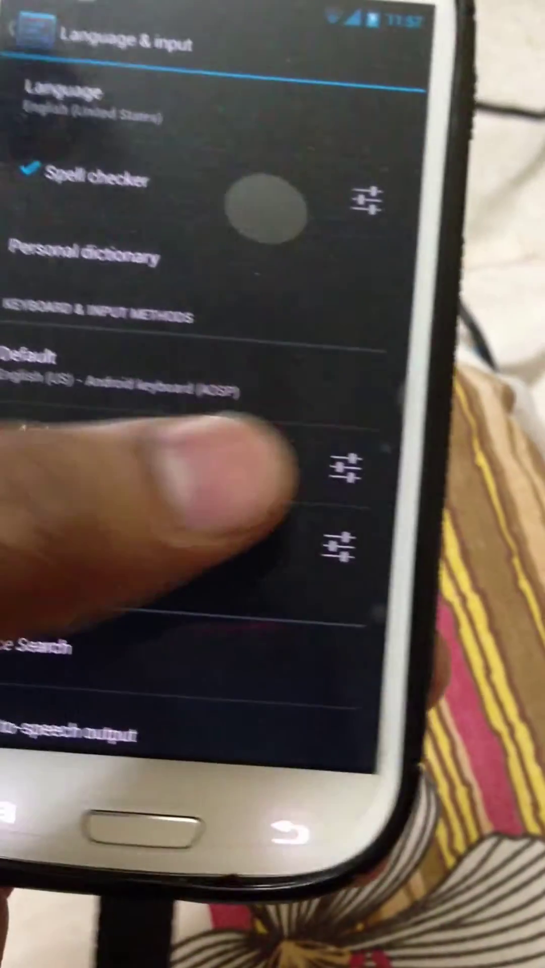
Open the Android keyboard (AOSP) settings via its sliders icon.
click(314, 563)
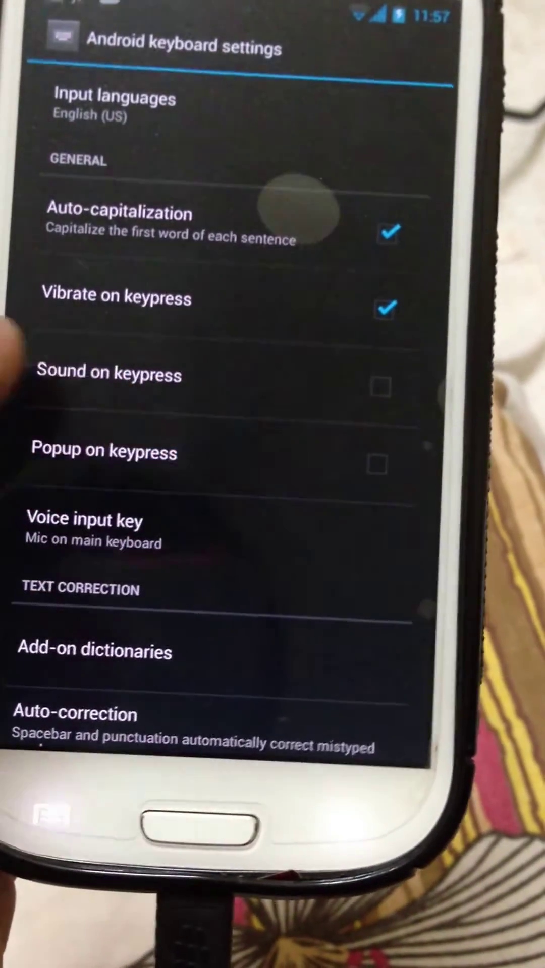
scroll(227, 529, down, 4)
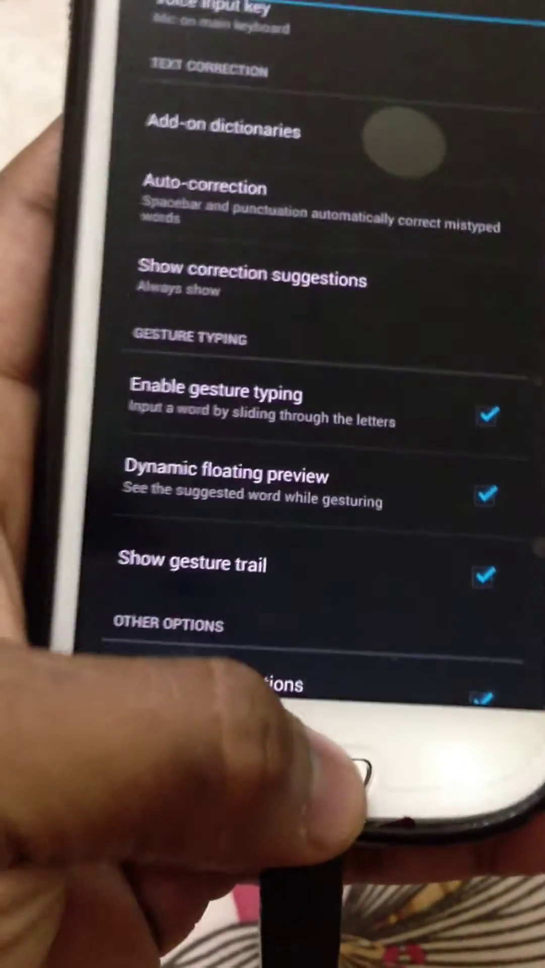
click(341, 772)
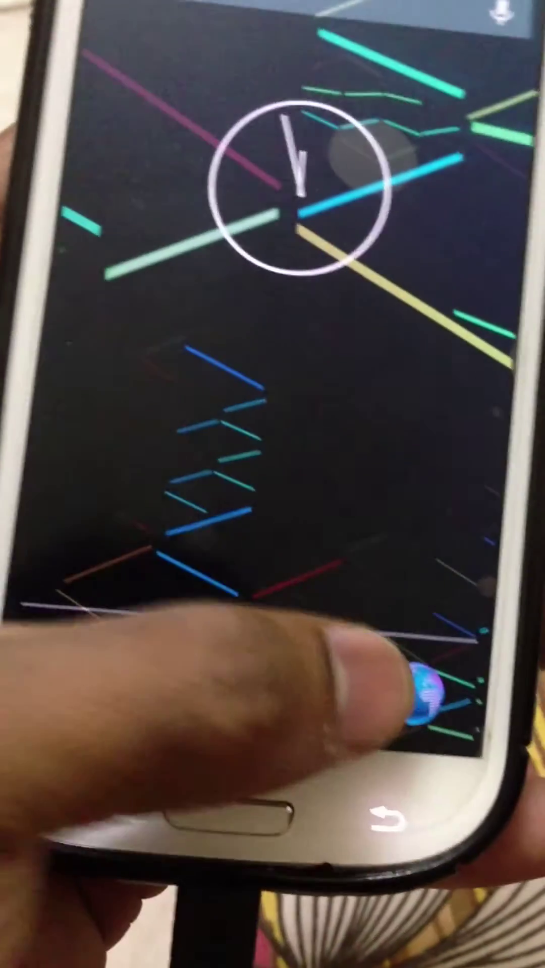
click(408, 689)
drag(378, 496, 110, 552)
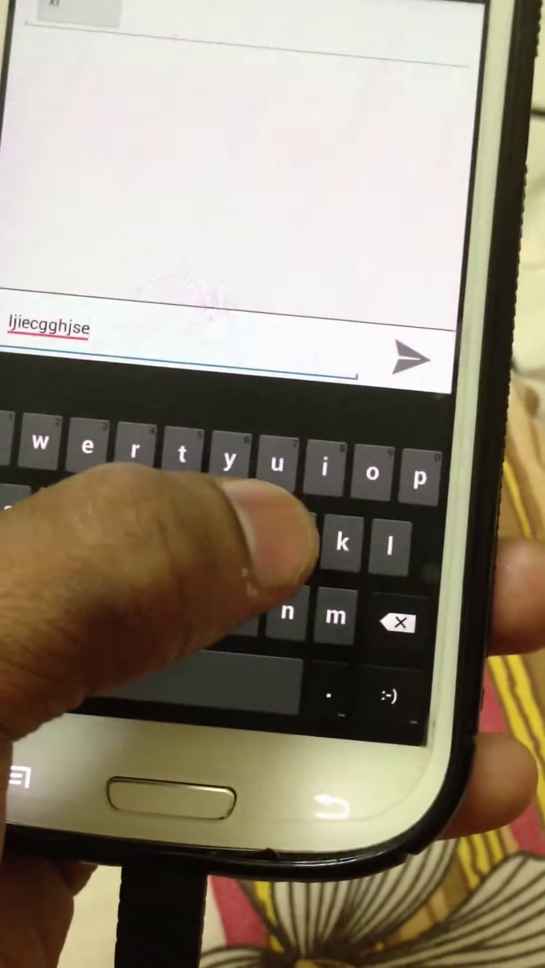
click(378, 496)
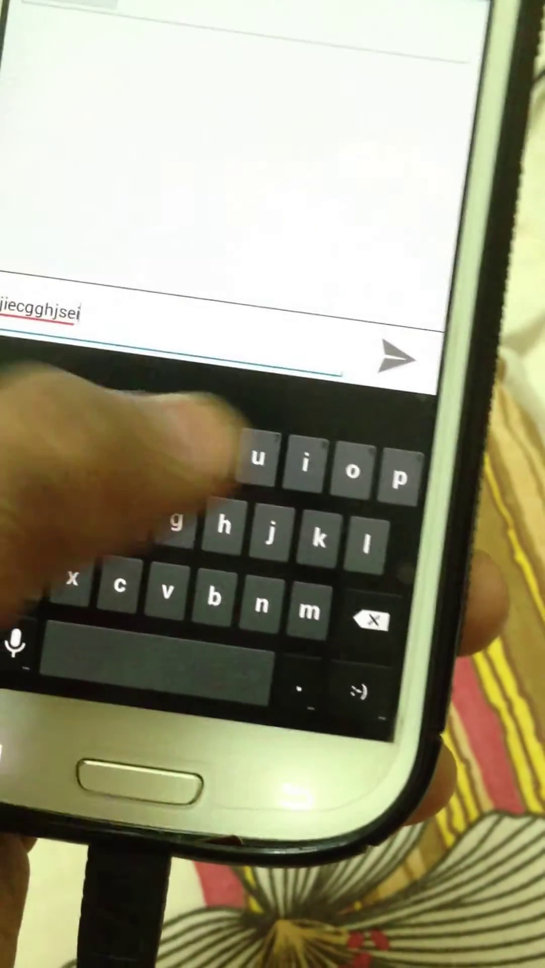